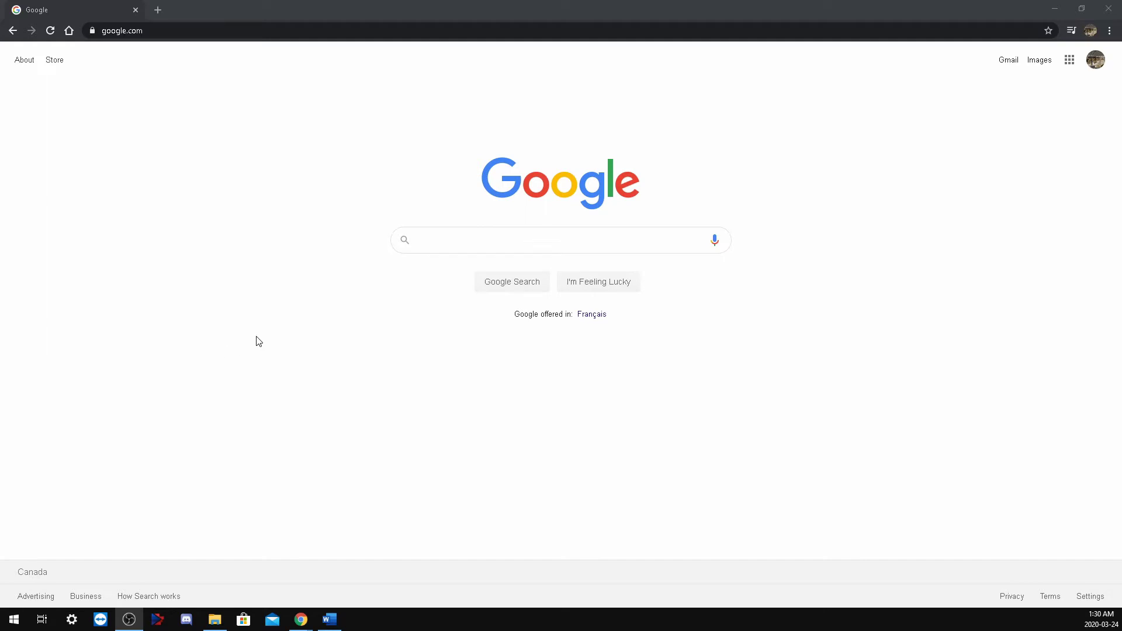
# - Search Google for MSI.com
pyautogui.click(473, 242)
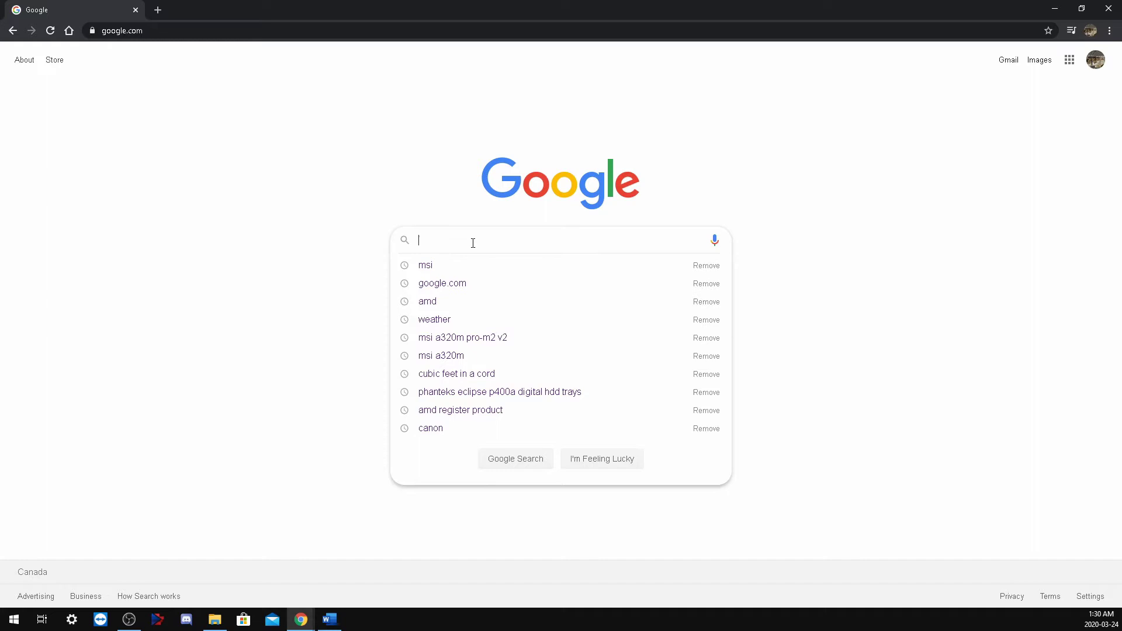
pyautogui.write('MSI.com')
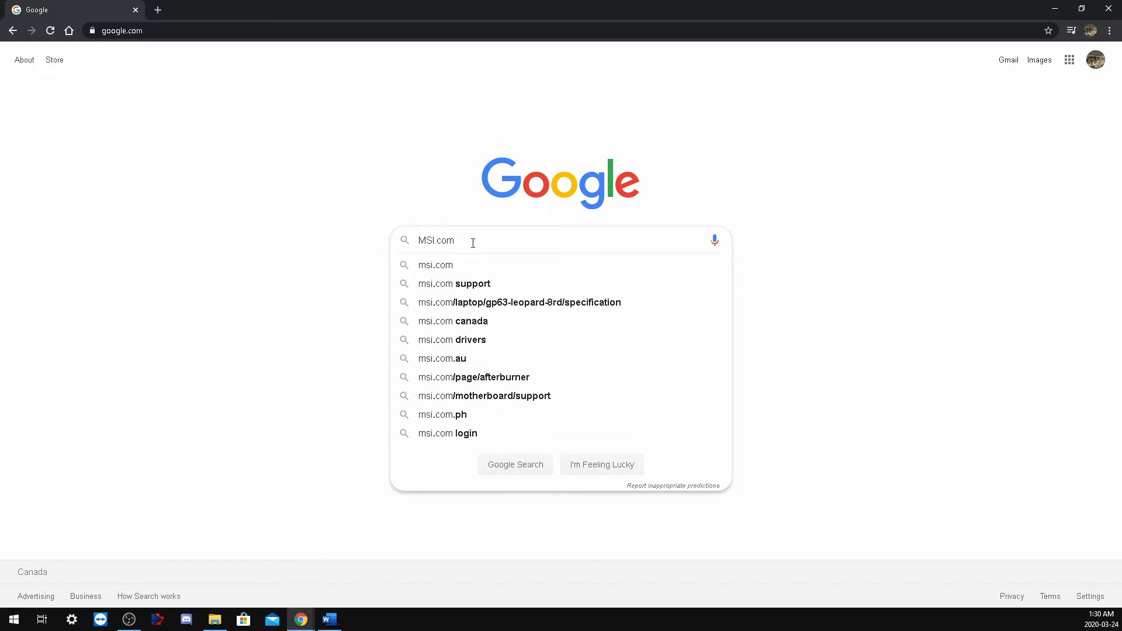
pyautogui.press('Return')
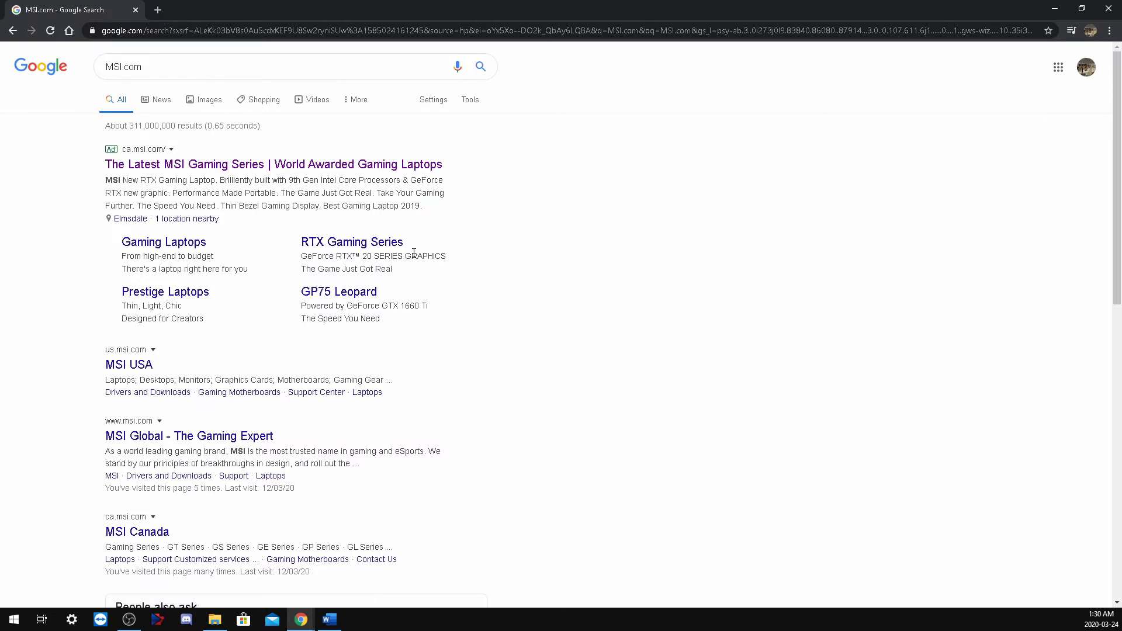
# - Find the 'Support Center | MSI Global' result and open MSI's support page
pyautogui.scroll(-2, 415, 257)
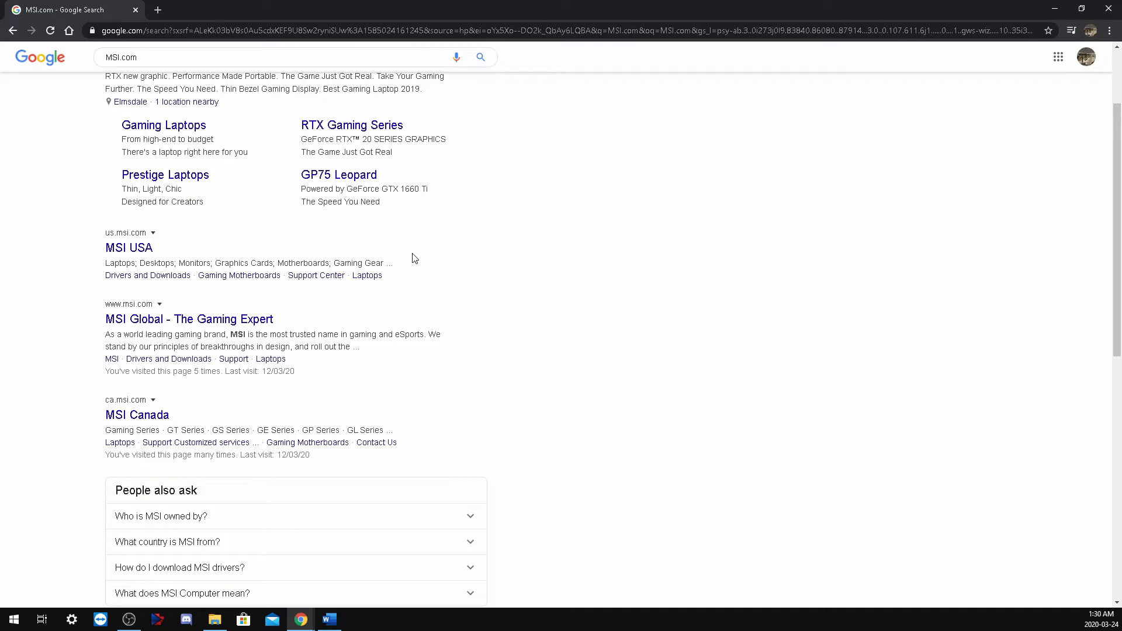
pyautogui.scroll(1, 409, 256)
pyautogui.scroll(1, 294, 211)
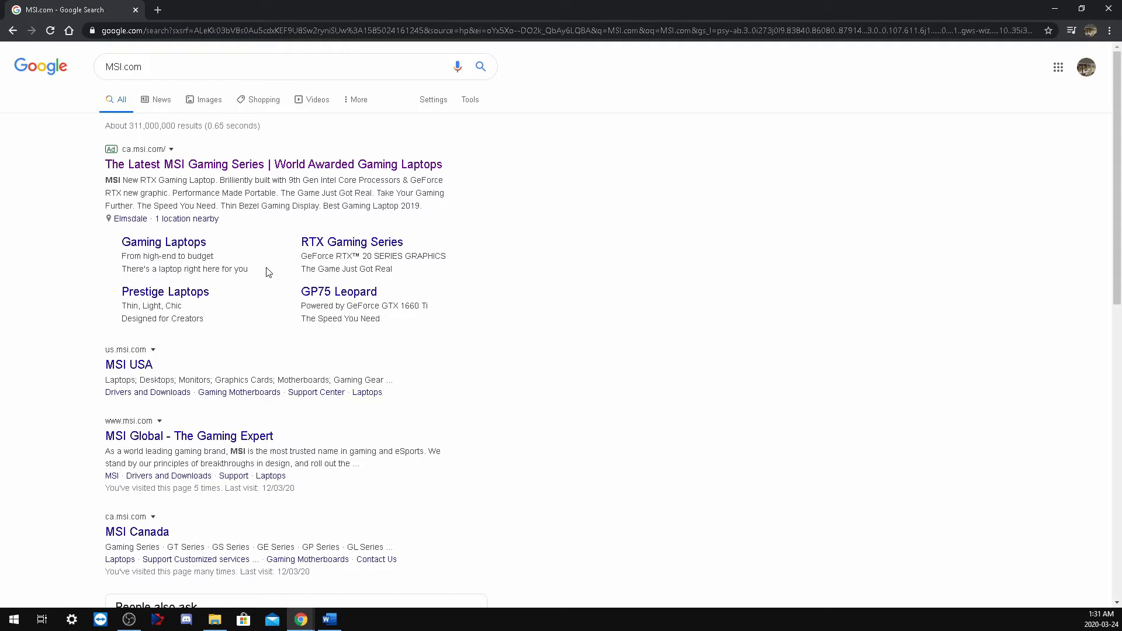
pyautogui.scroll(-1, 125, 371)
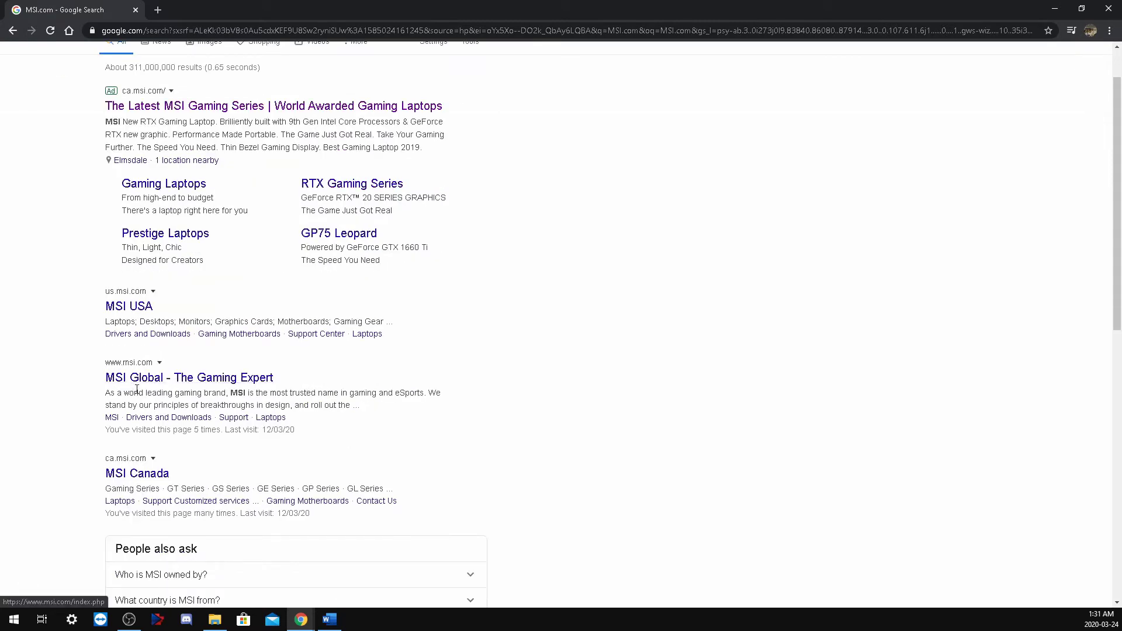
pyautogui.scroll(-1, 134, 392)
pyautogui.scroll(-1, 187, 429)
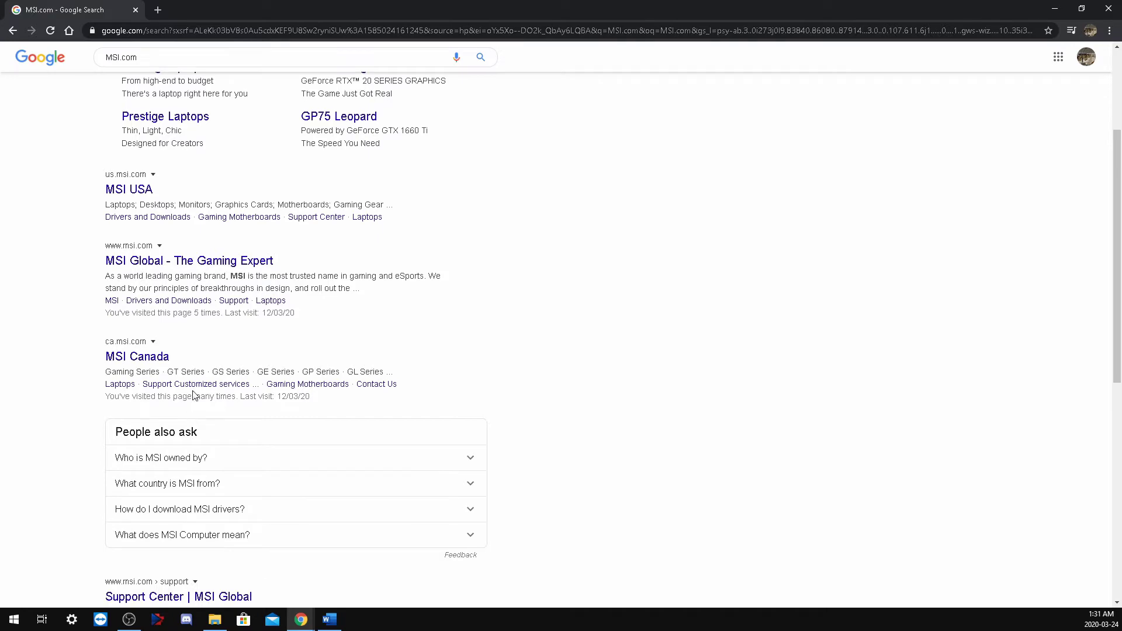
pyautogui.scroll(-1, 217, 359)
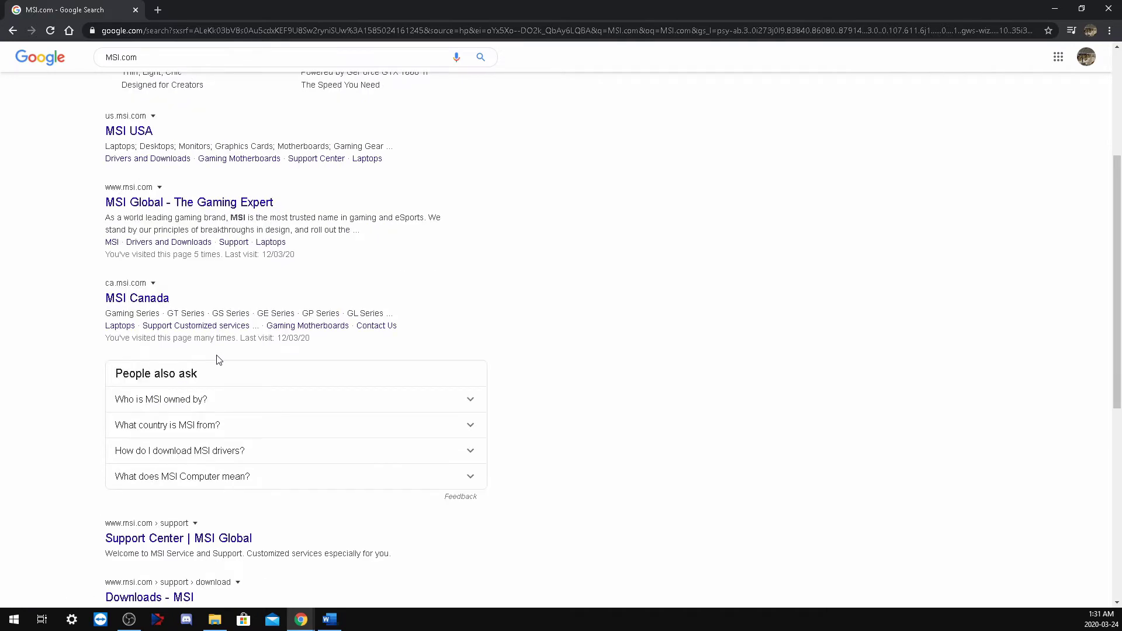
pyautogui.scroll(-2, 217, 358)
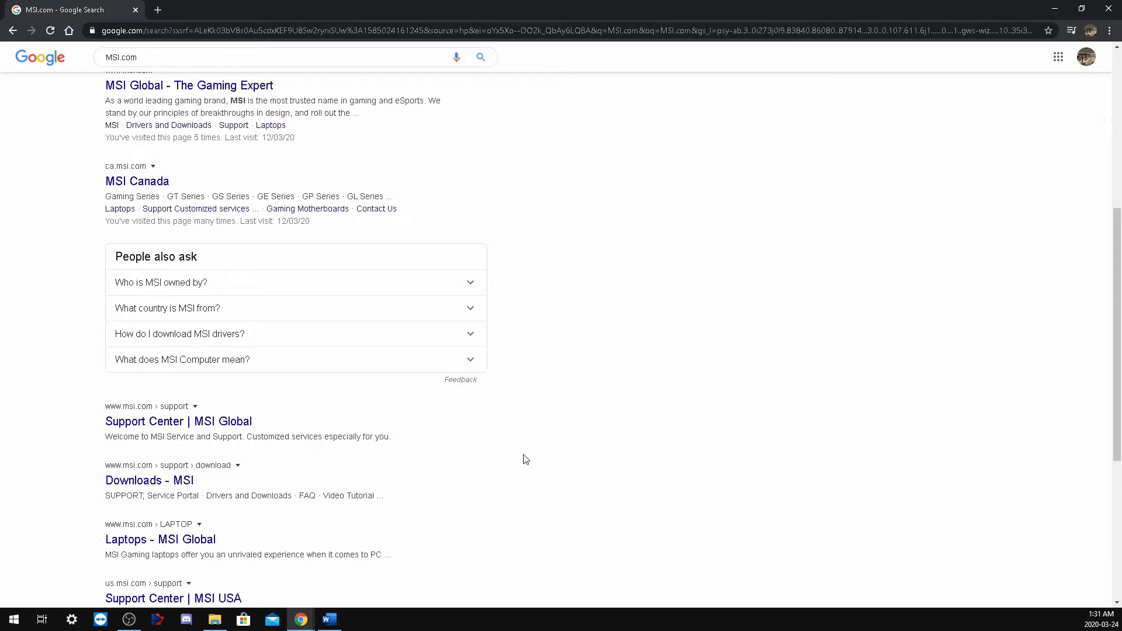
pyautogui.click(176, 427)
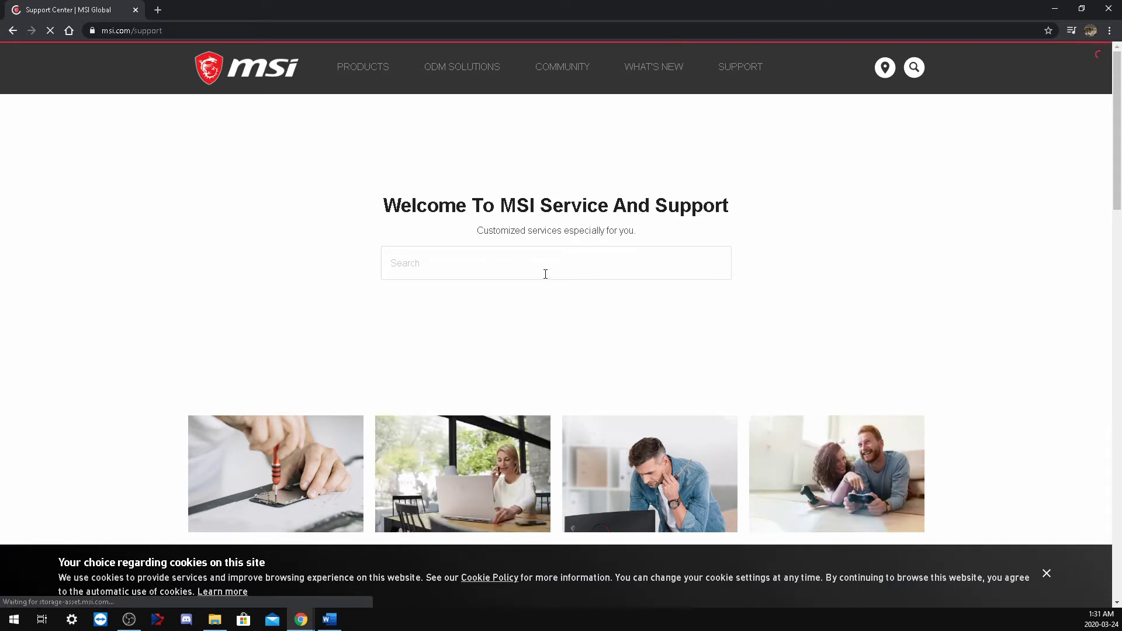
# - Search MSI's support site for x470
pyautogui.click(493, 267)
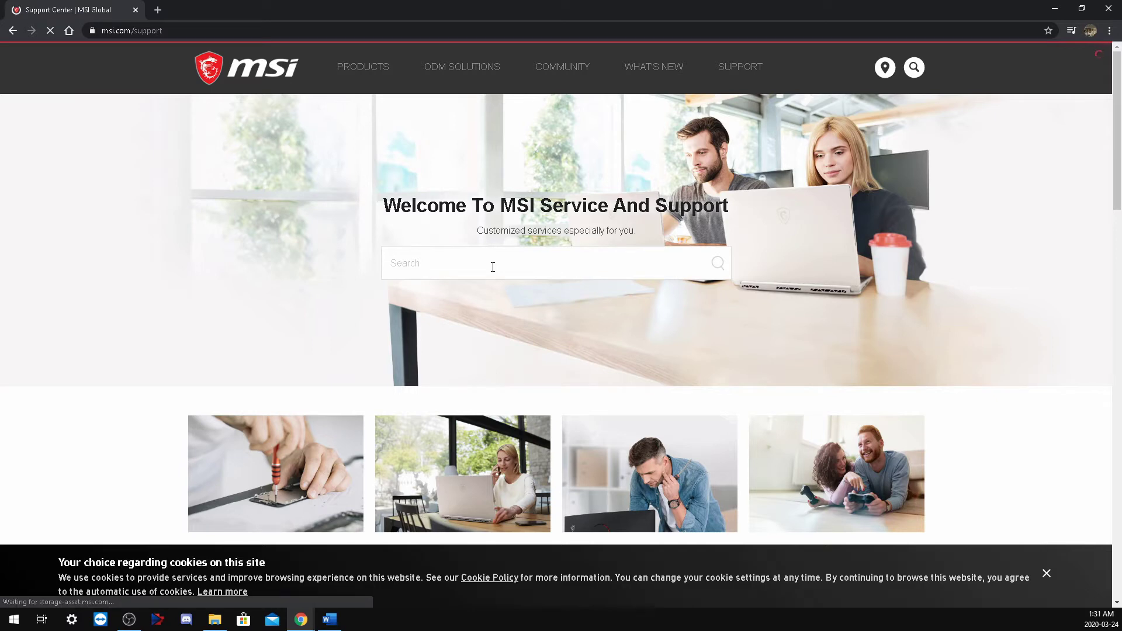
pyautogui.write('x470')
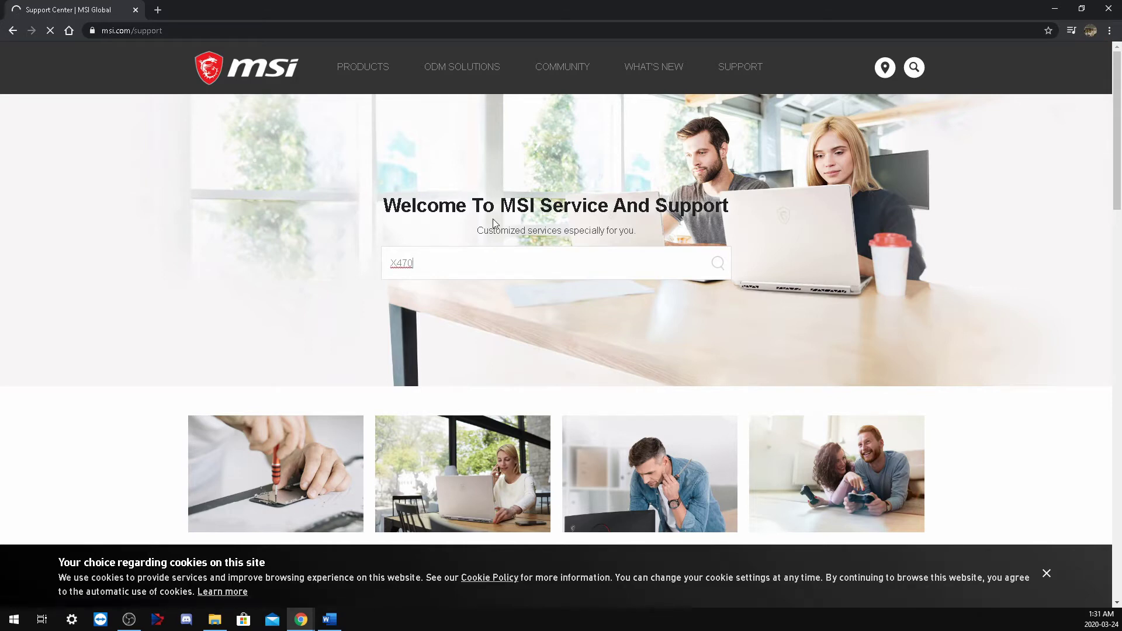
pyautogui.press('Return')
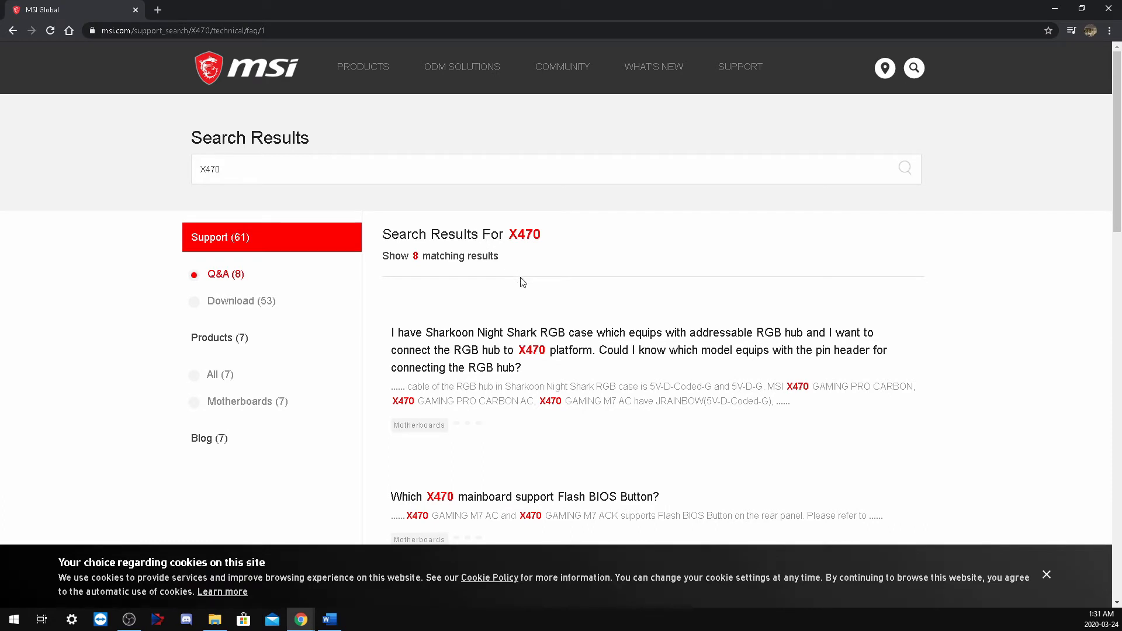
# - Filter the X470 results to Motherboards and browse to the second results page
pyautogui.click(229, 403)
pyautogui.click(240, 411)
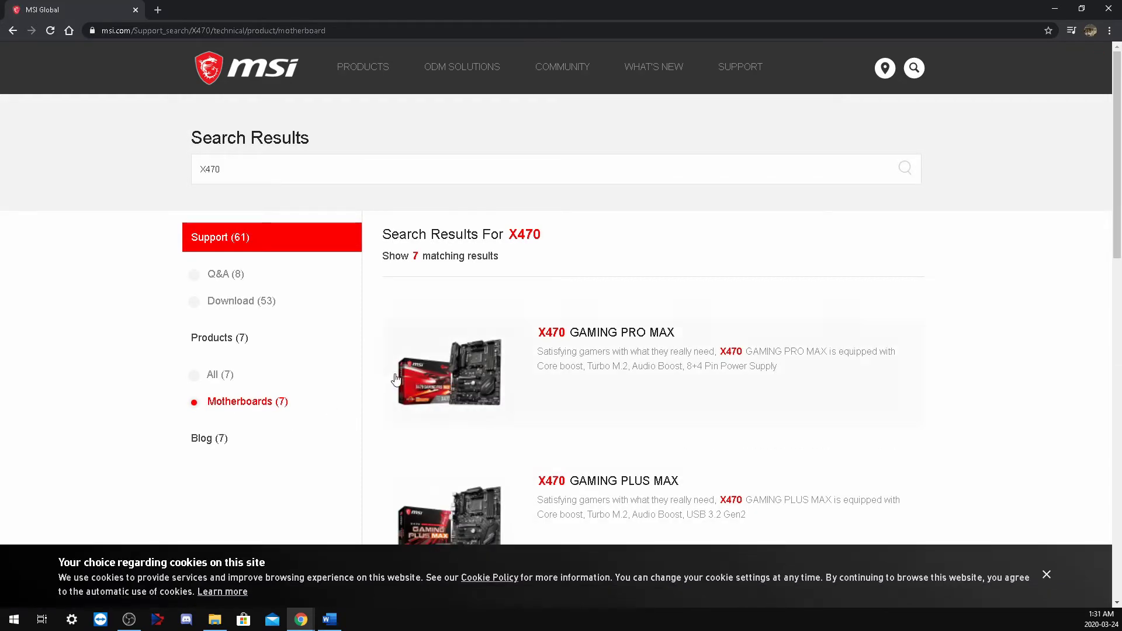
pyautogui.scroll(-3, 404, 377)
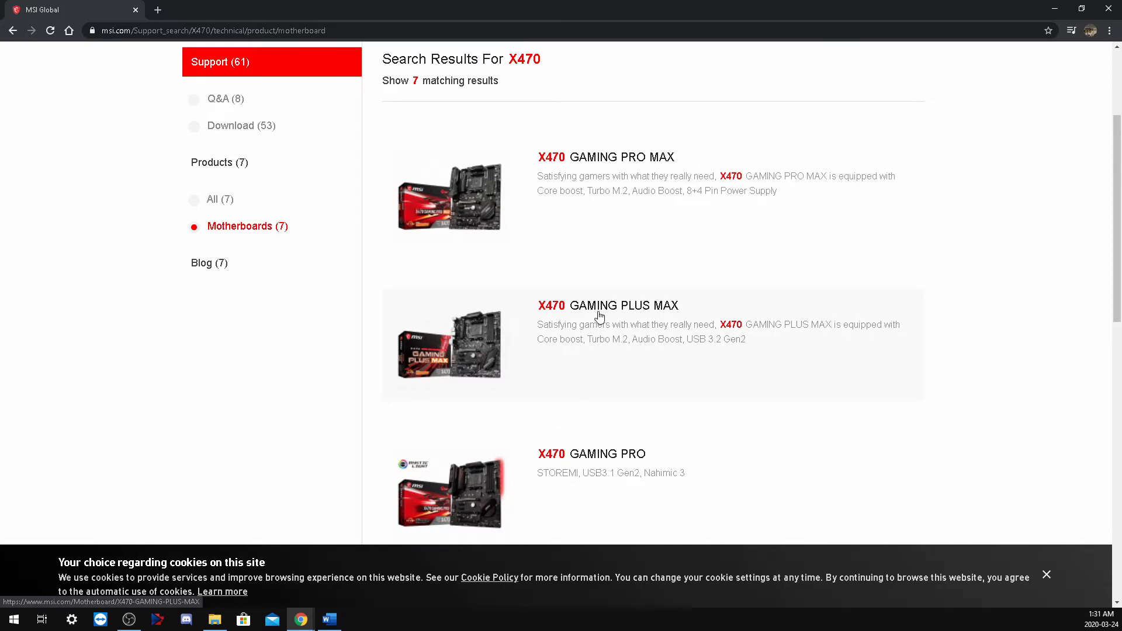
pyautogui.scroll(-1, 599, 317)
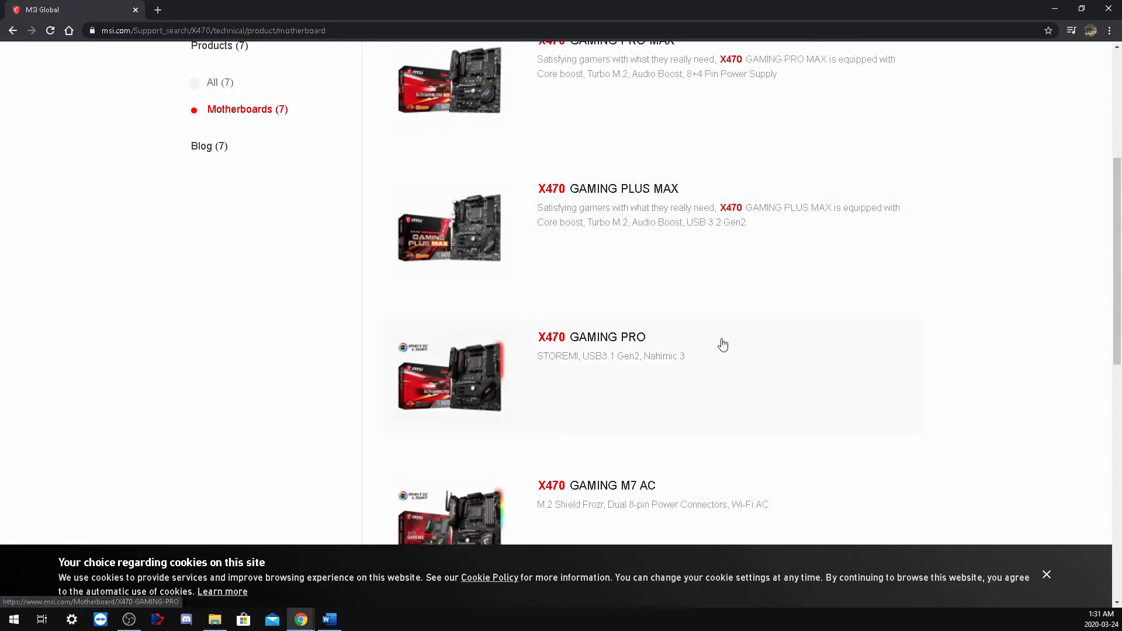
pyautogui.scroll(1, 719, 347)
pyautogui.scroll(3, 719, 346)
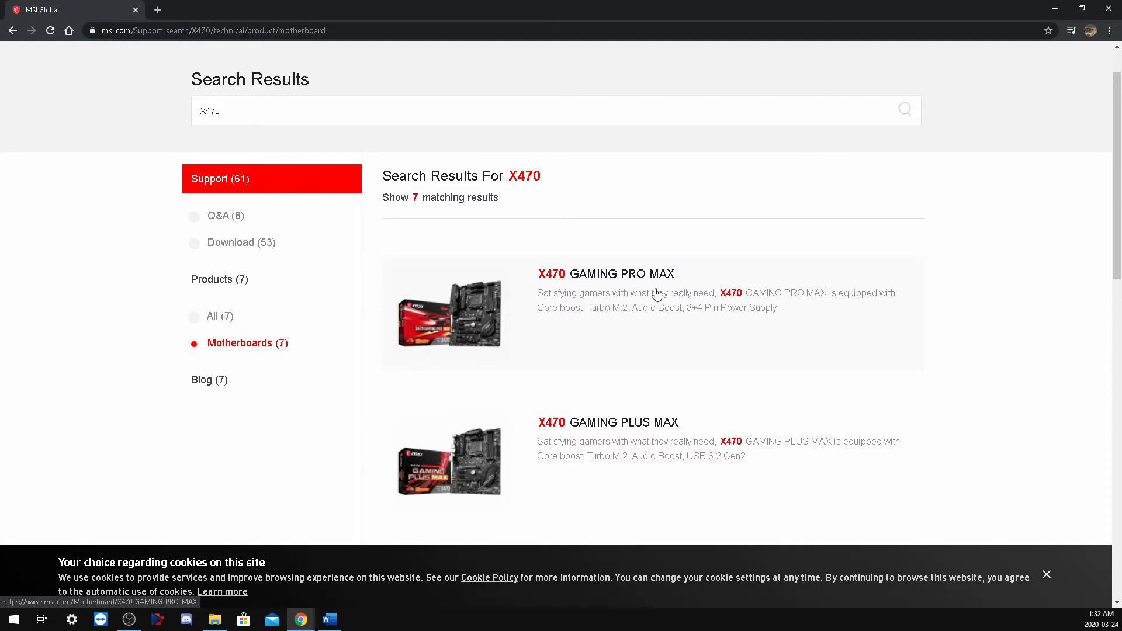
pyautogui.scroll(-2, 637, 287)
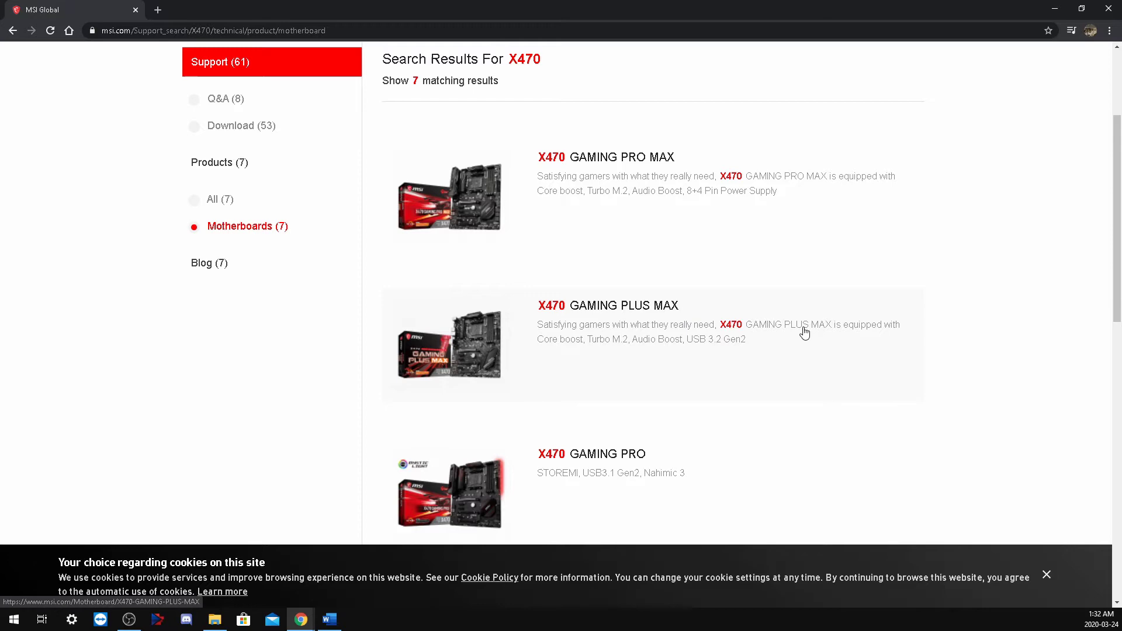
pyautogui.scroll(-4, 613, 356)
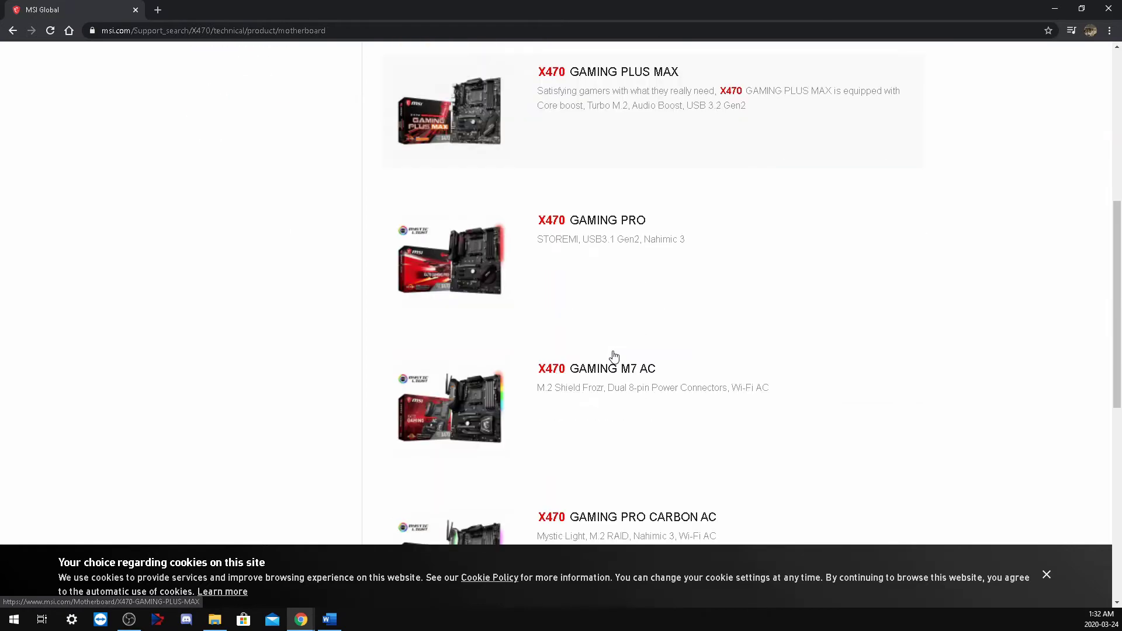
pyautogui.scroll(-4, 613, 354)
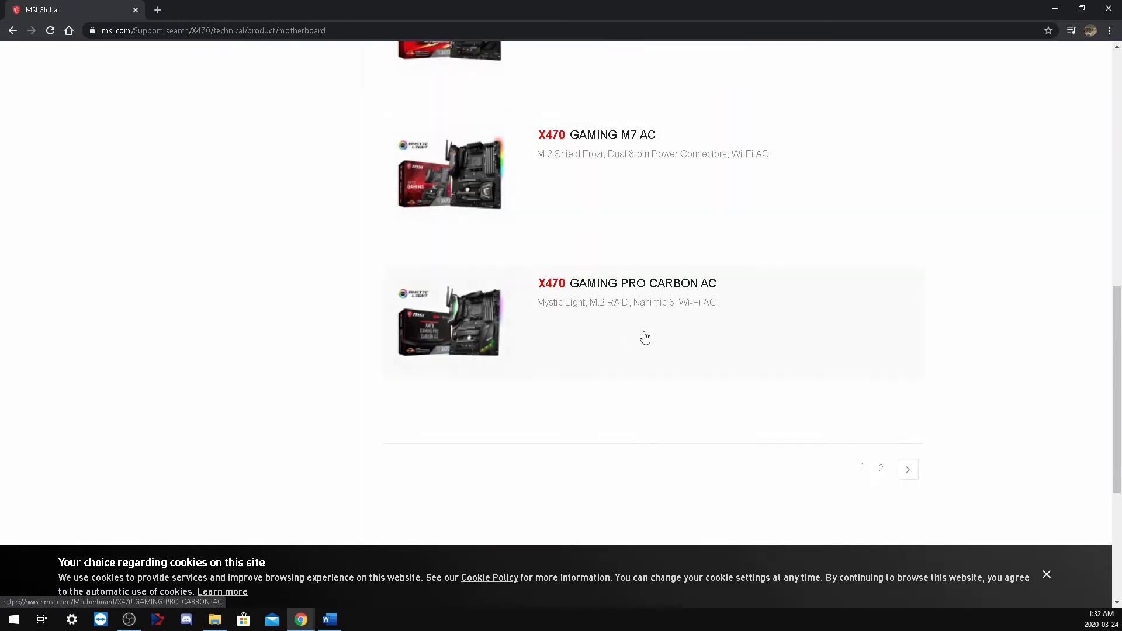
pyautogui.click(907, 470)
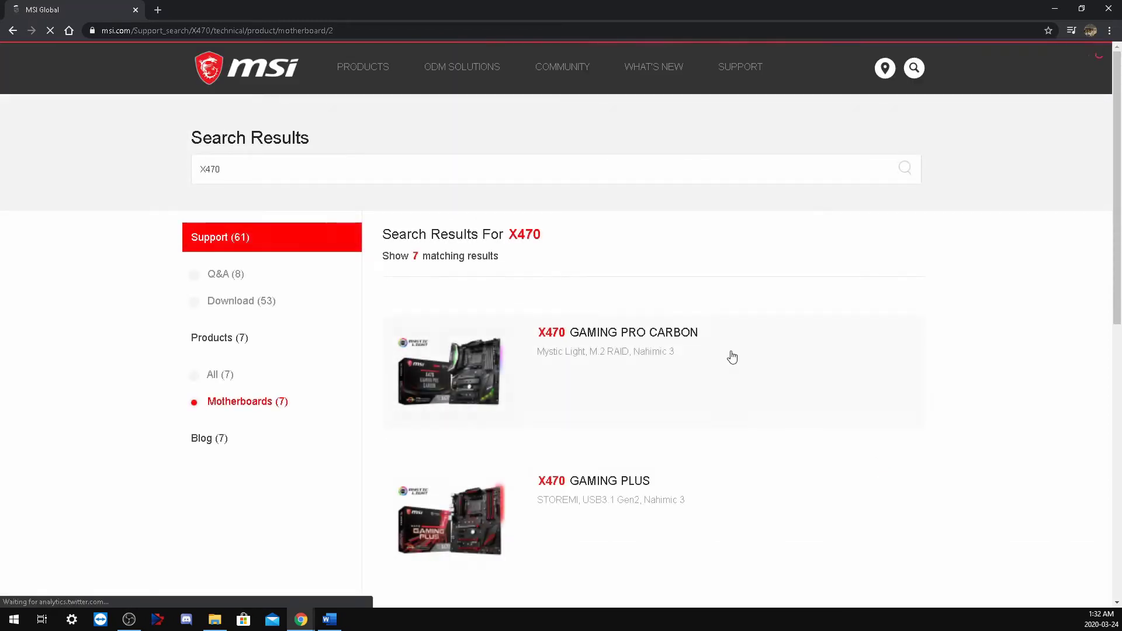
pyautogui.scroll(-3, 716, 365)
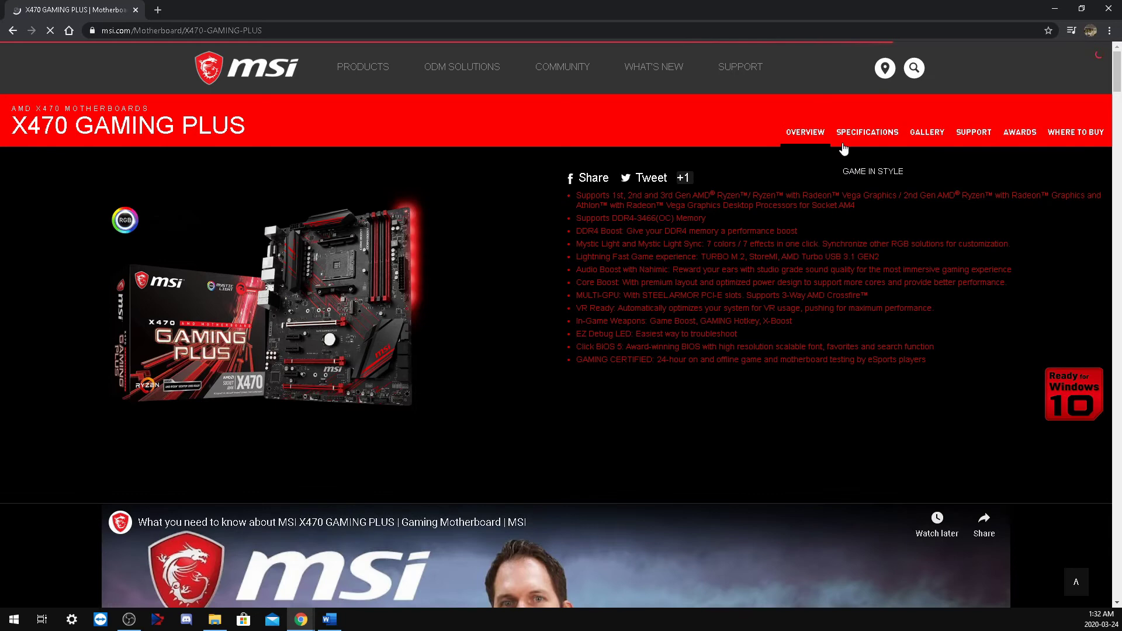
# - Open the X470 GAMING PLUS support page and bring the AMI BIOS list into view
pyautogui.click(973, 132)
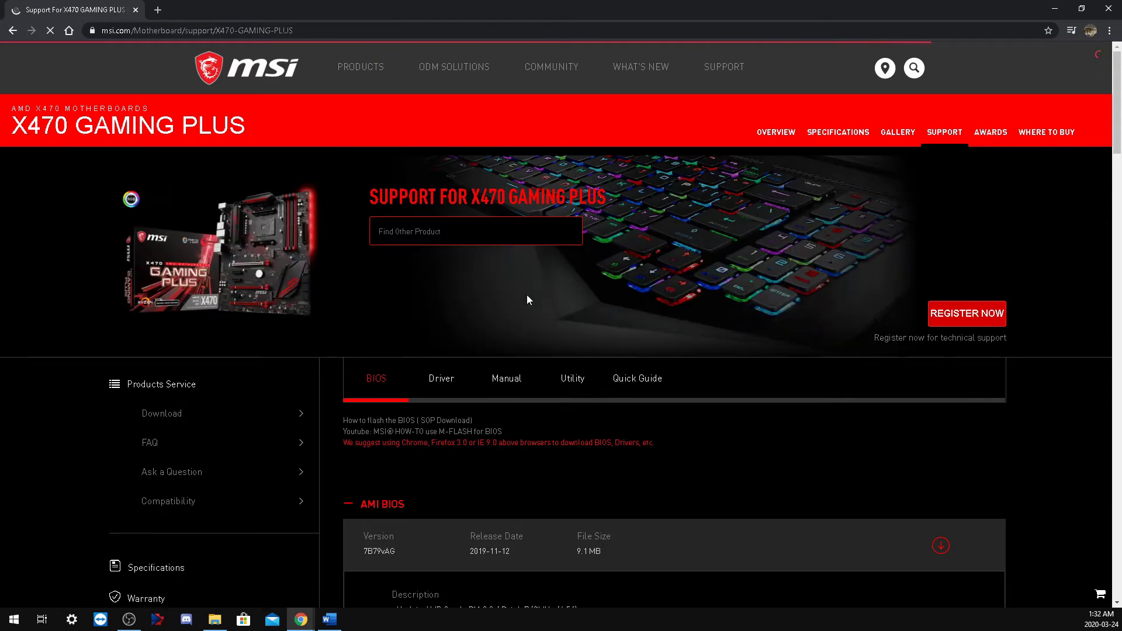
pyautogui.scroll(-3, 351, 389)
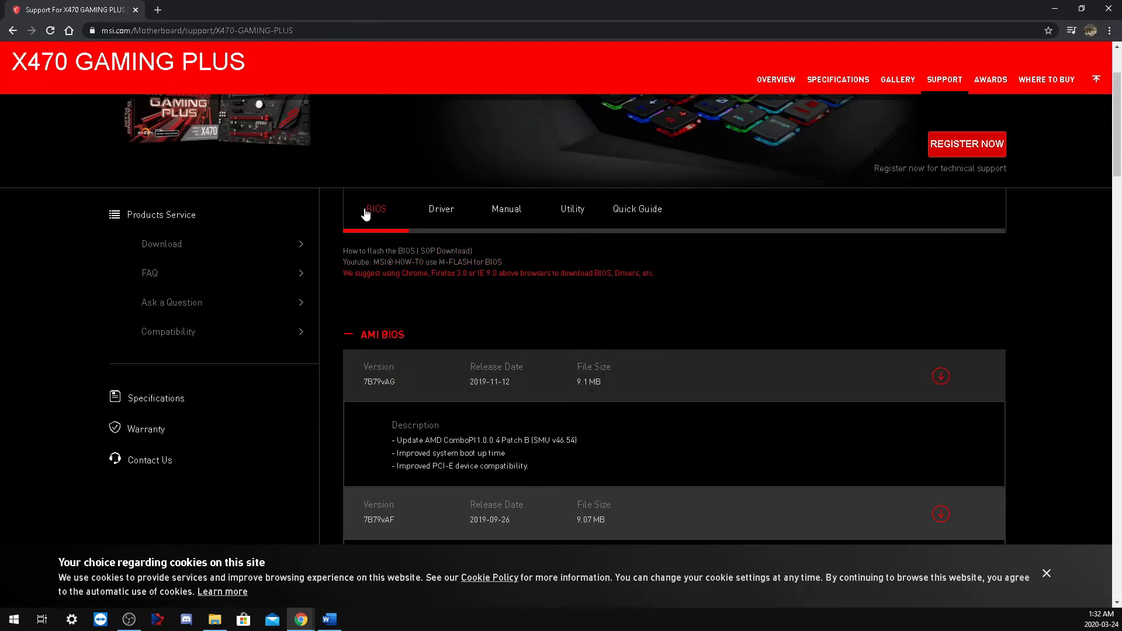
pyautogui.scroll(-2, 404, 377)
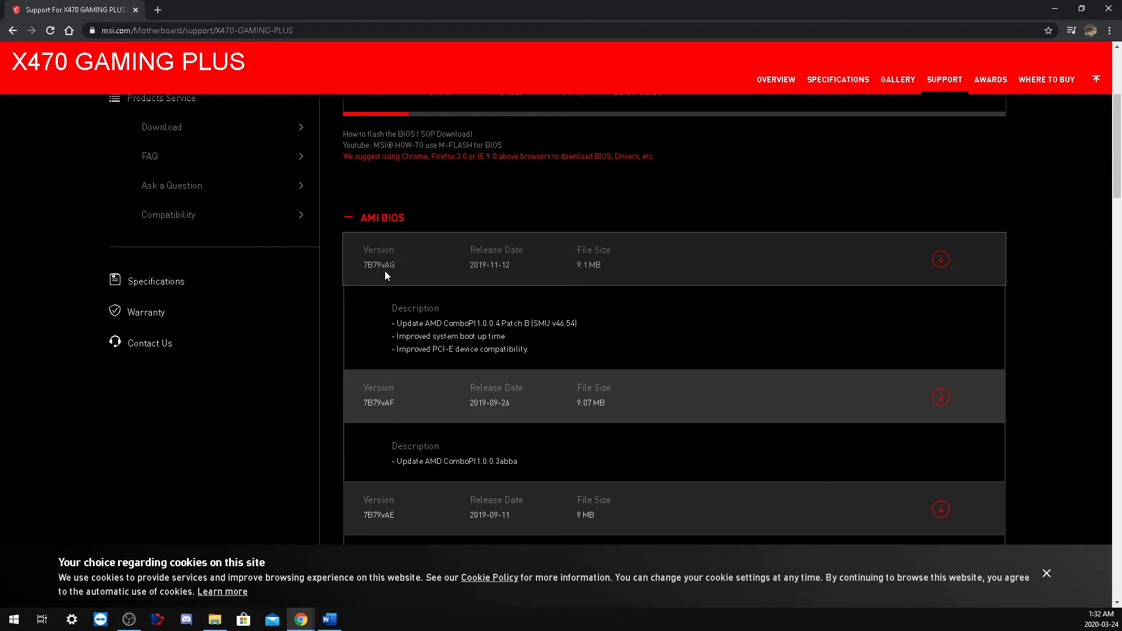
pyautogui.scroll(-1, 709, 273)
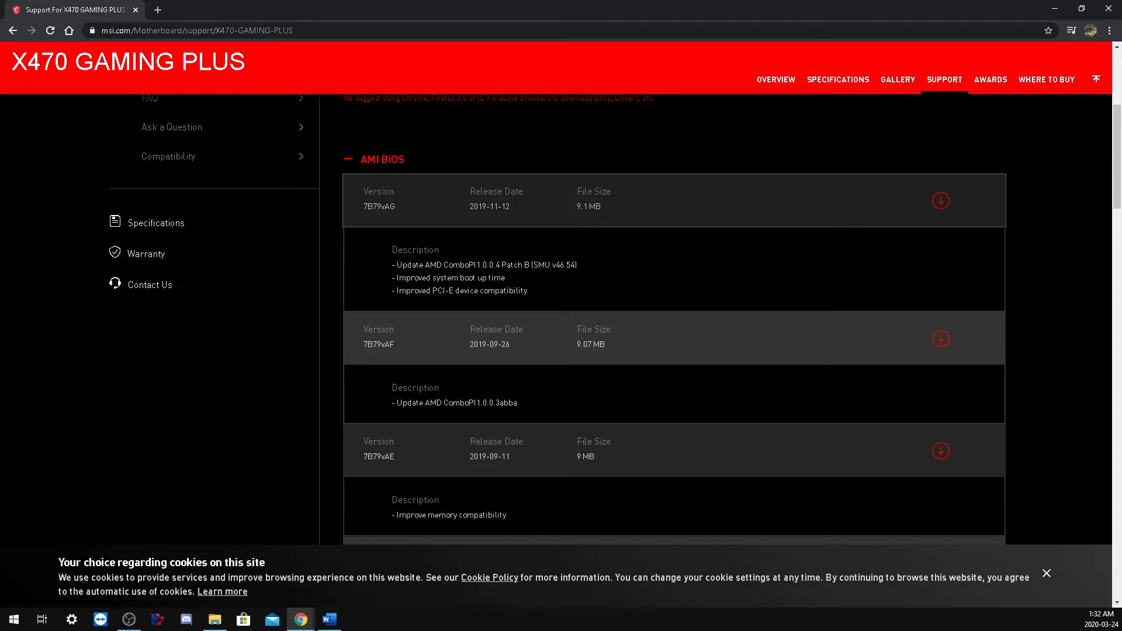
# - Accept the cookie notice and download BIOS 7B79vAG (2019-11-12) as 7B79vAG.zip
pyautogui.click(941, 200)
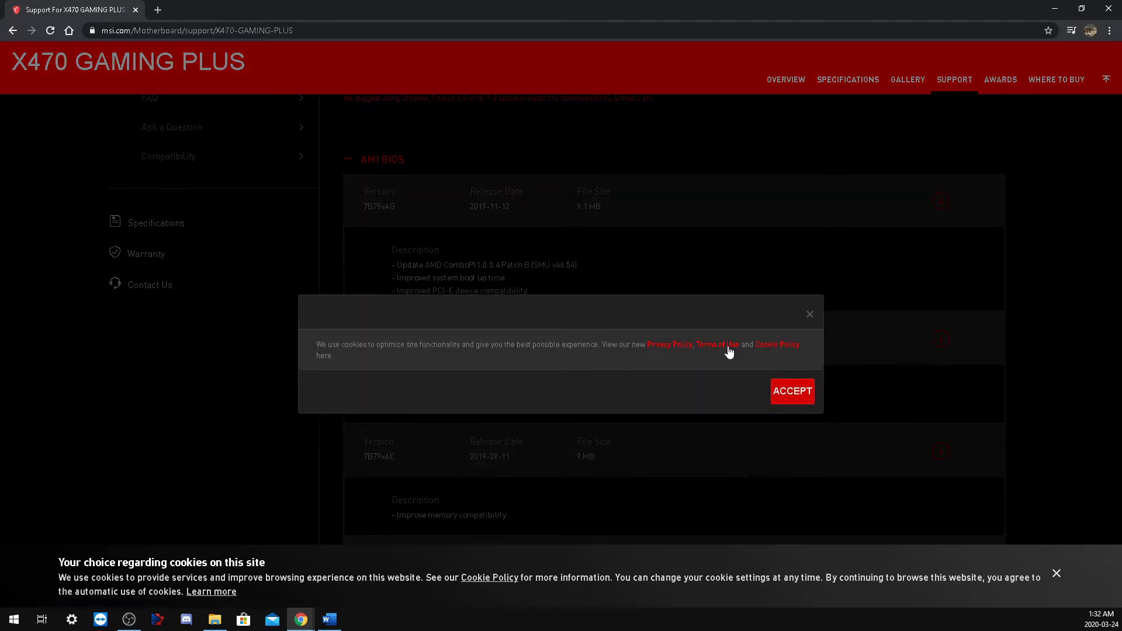
pyautogui.click(790, 401)
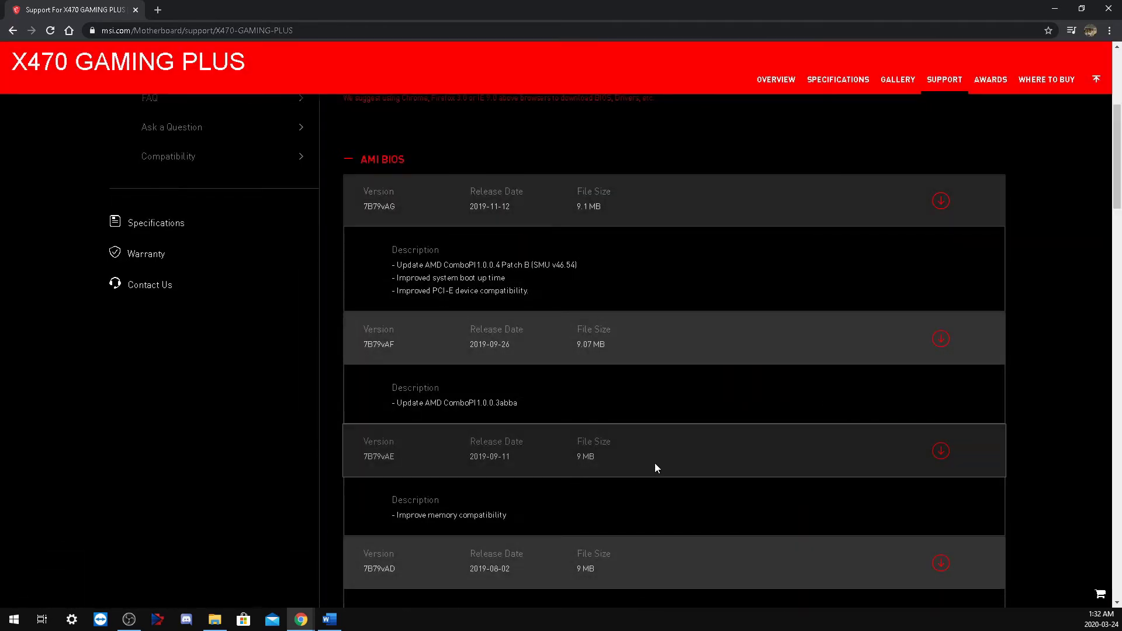
pyautogui.click(940, 204)
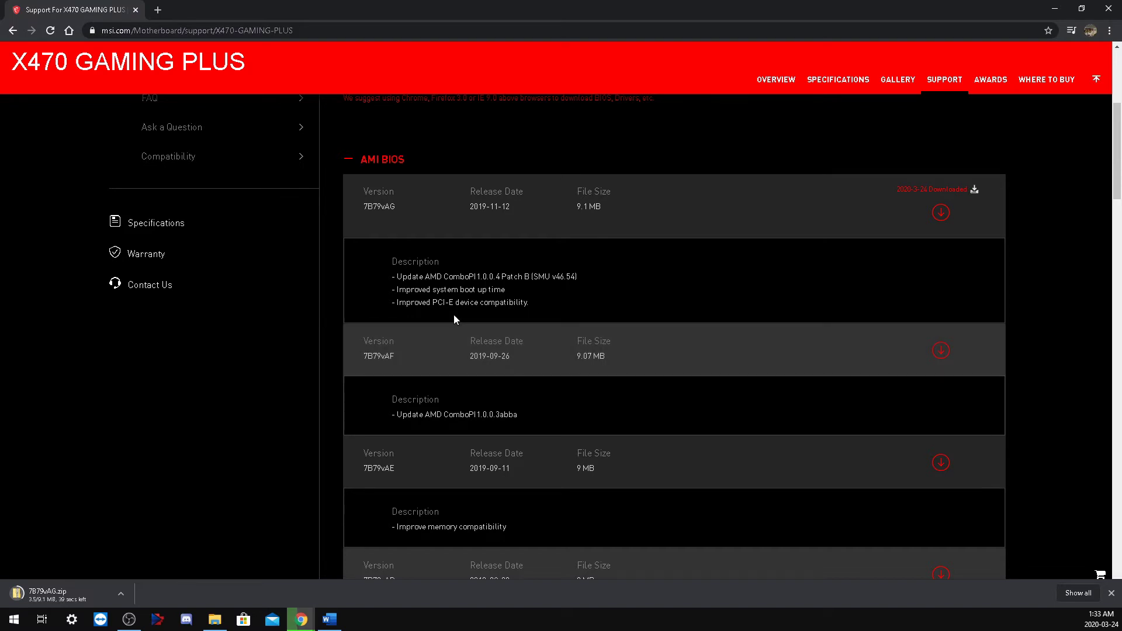
pyautogui.press('super+e')
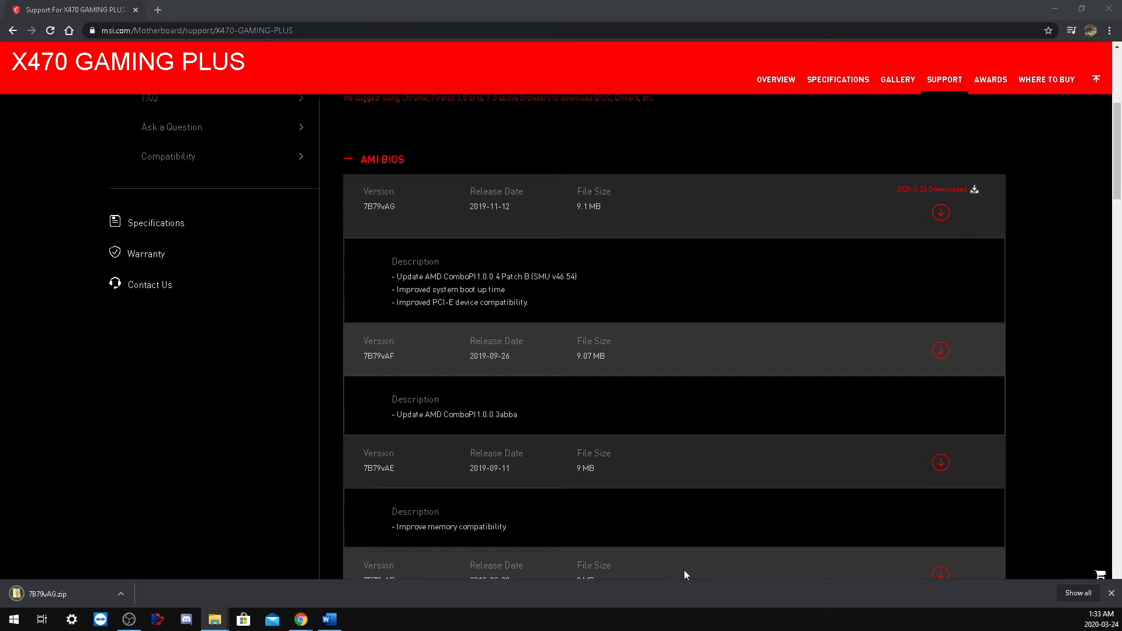
pyautogui.click(121, 594)
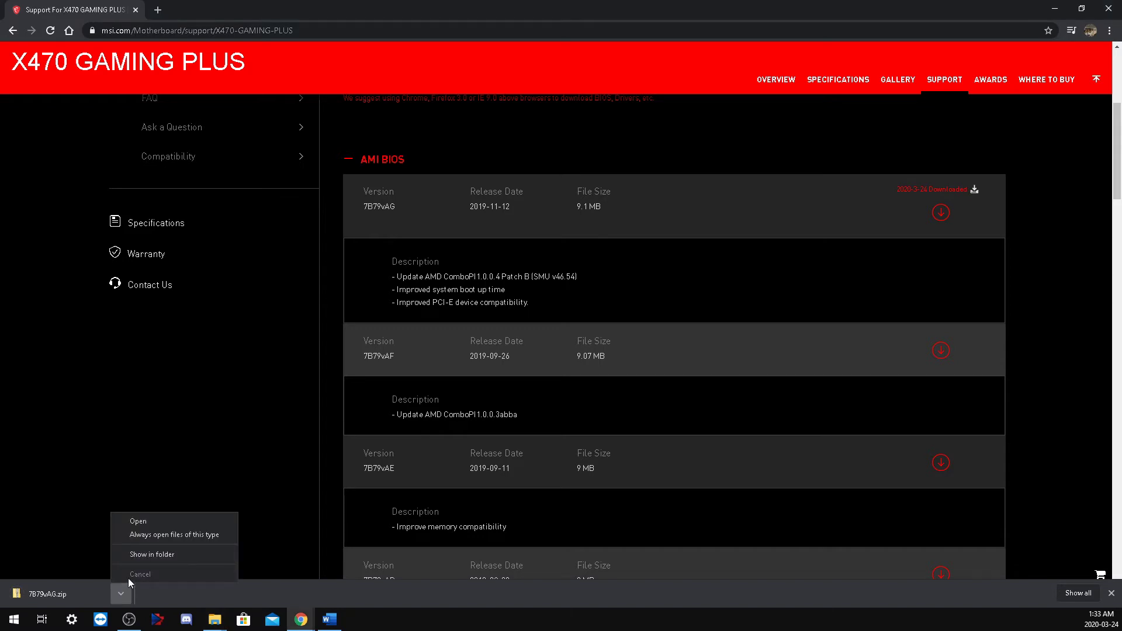
# - Open 7B79vAG.zip from the download bar to view it in File Explorer
pyautogui.click(175, 553)
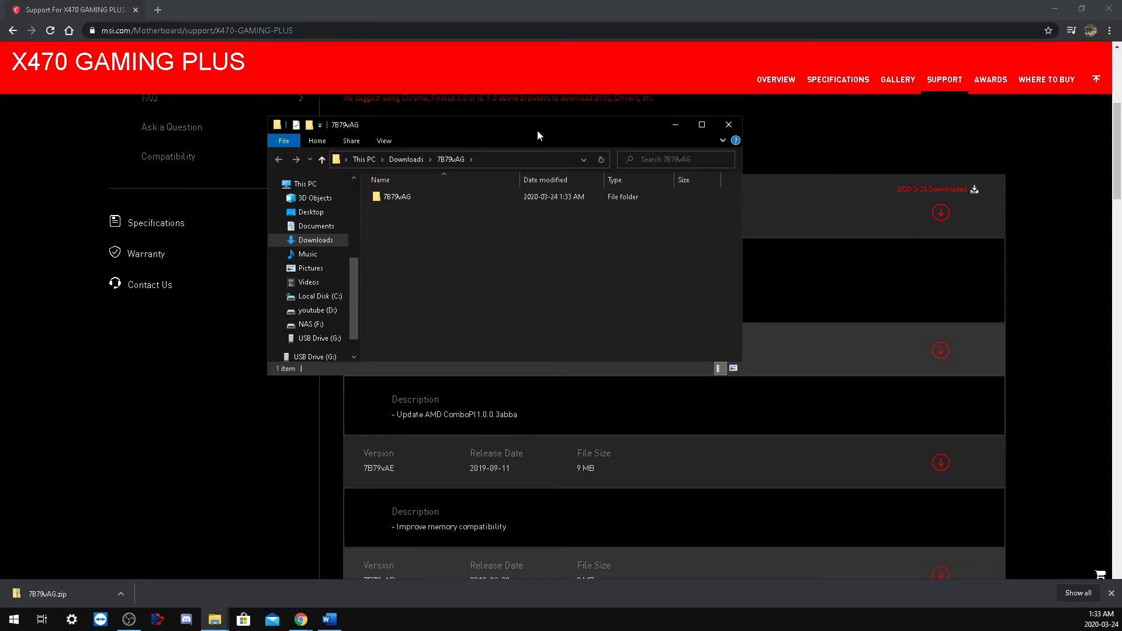
# - Copy E7B79AMS.AG0 and 7B79vAx from the 7B79vAG folder onto USB Drive (G:)
pyautogui.doubleClick(403, 198)
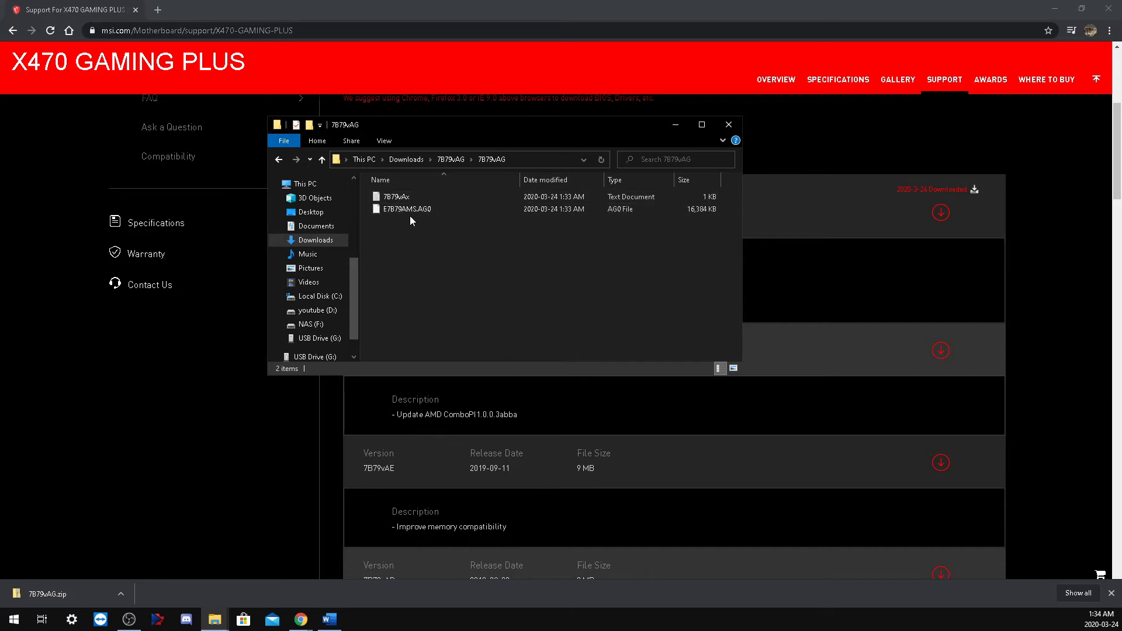
pyautogui.moveTo(0, 185); pyautogui.dragTo(388, 346)
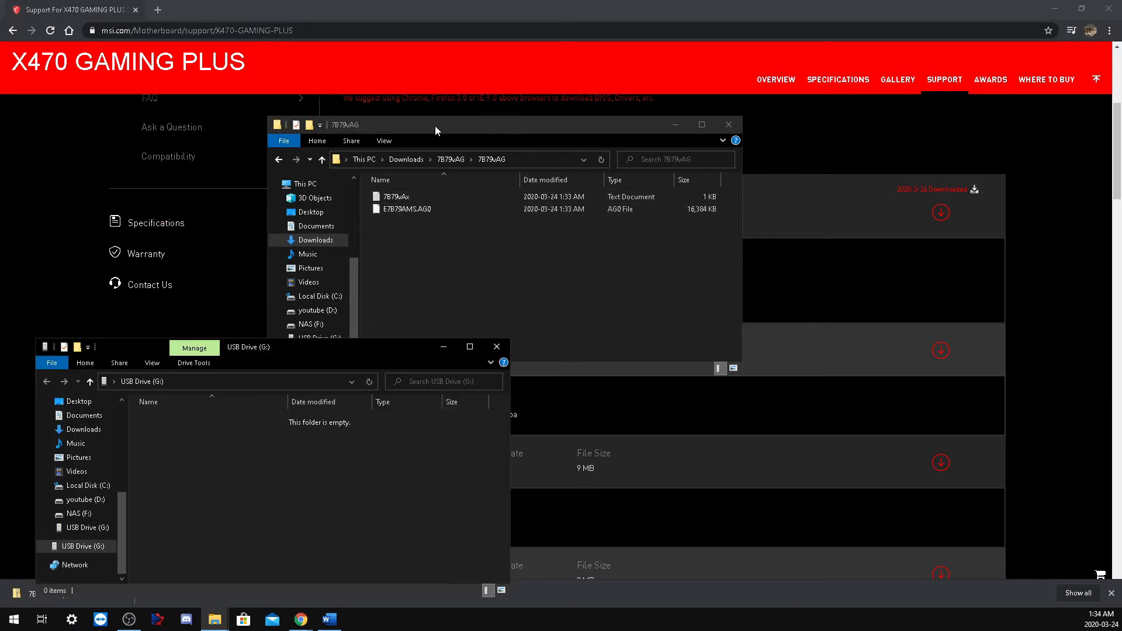
pyautogui.moveTo(434, 125); pyautogui.dragTo(302, 44)
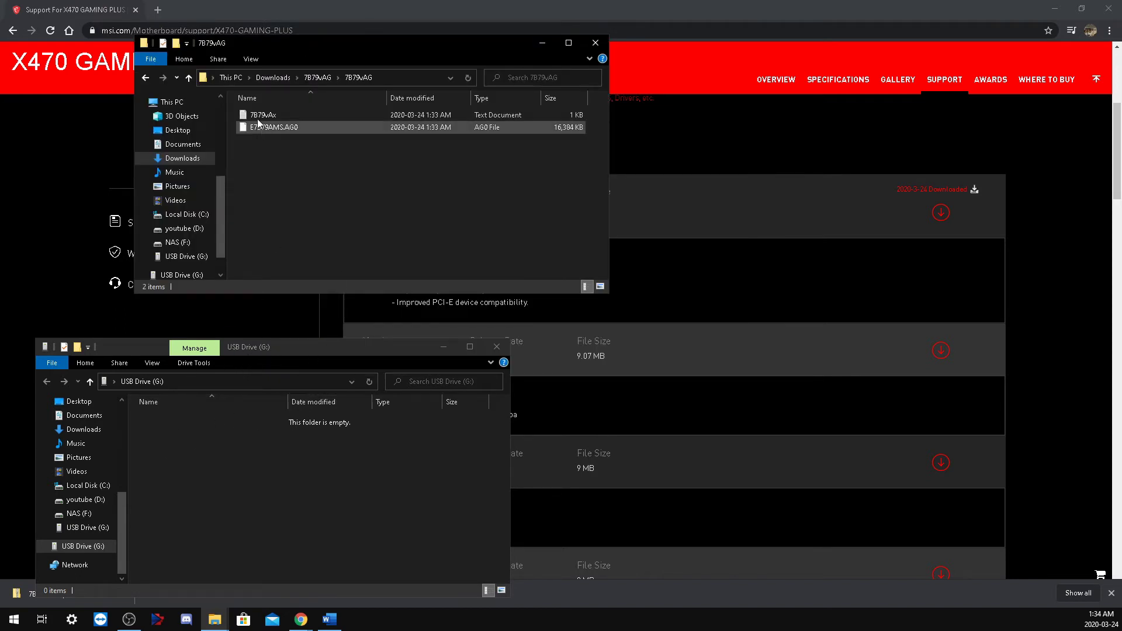
pyautogui.moveTo(276, 164); pyautogui.dragTo(335, 520)
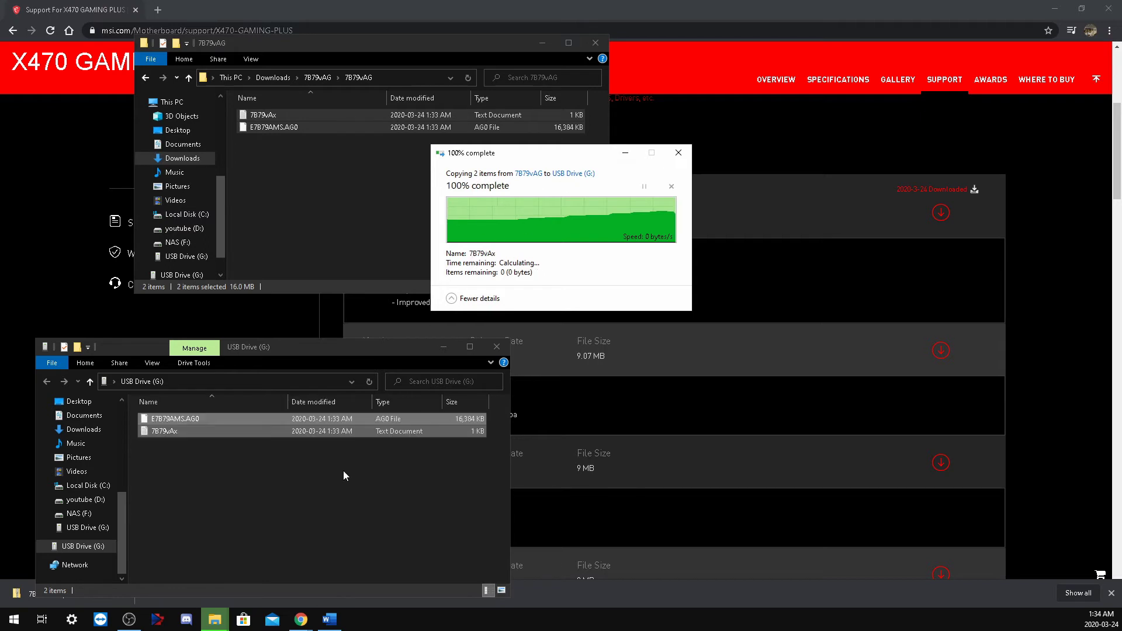
pyautogui.click(361, 501)
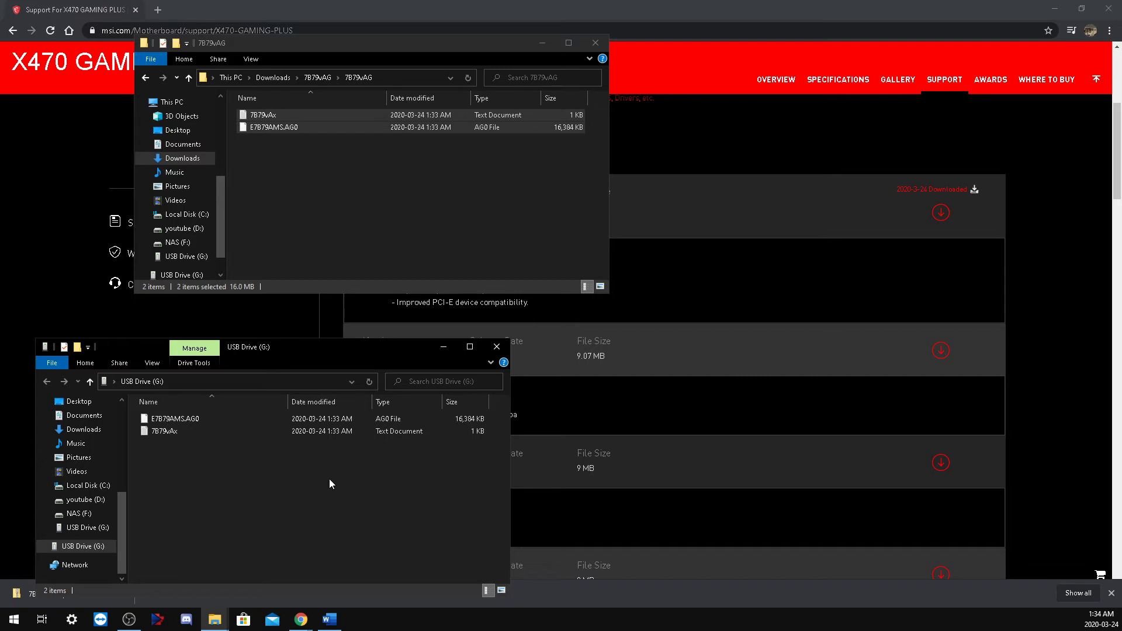
pyautogui.click(498, 348)
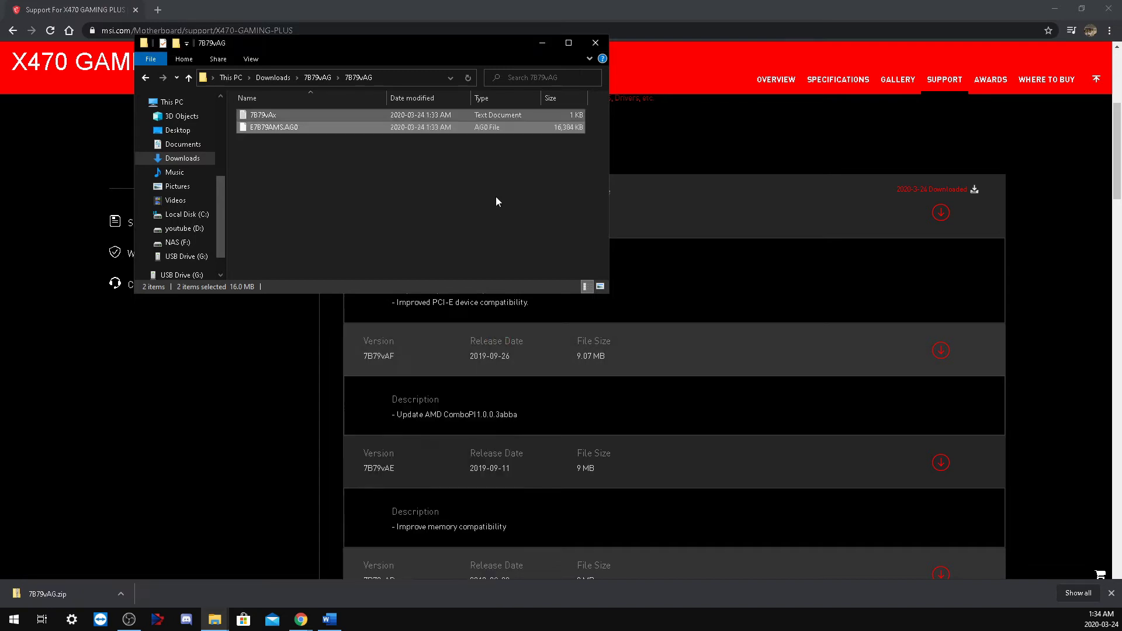
# - Close the 7B79vAG folder window and resize the USB Drive (G:) window
pyautogui.click(602, 45)
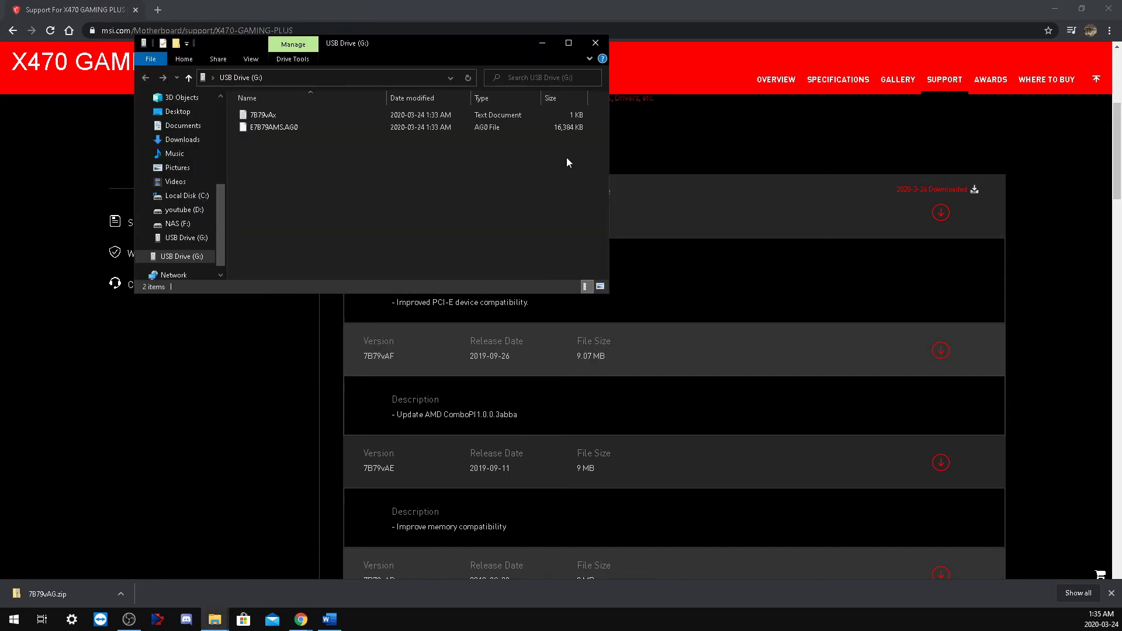
pyautogui.moveTo(409, 35); pyautogui.dragTo(349, 138)
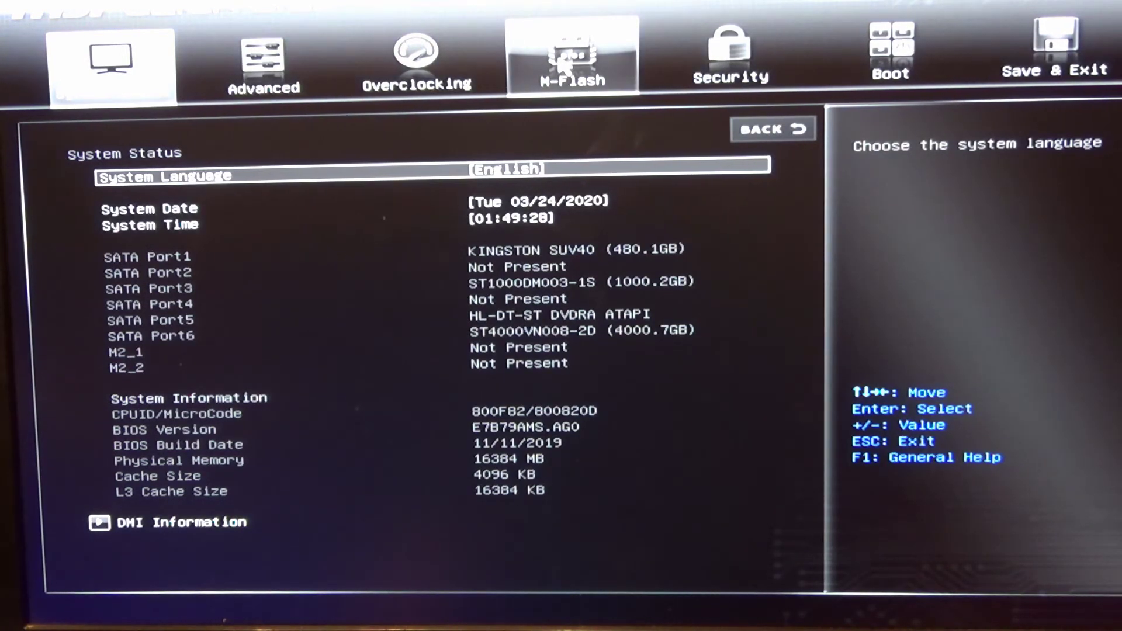
# - In M-Flash, choose 'Select one file to update BIOS' and confirm Yes to enter flash mode
pyautogui.click(637, 93)
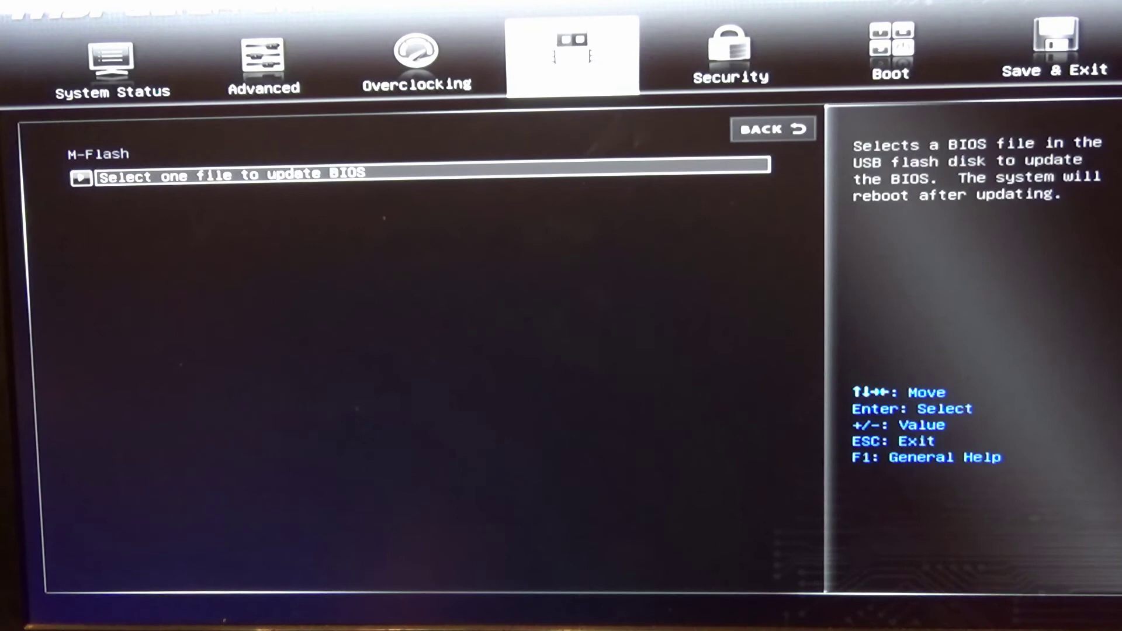
pyautogui.click(83, 177)
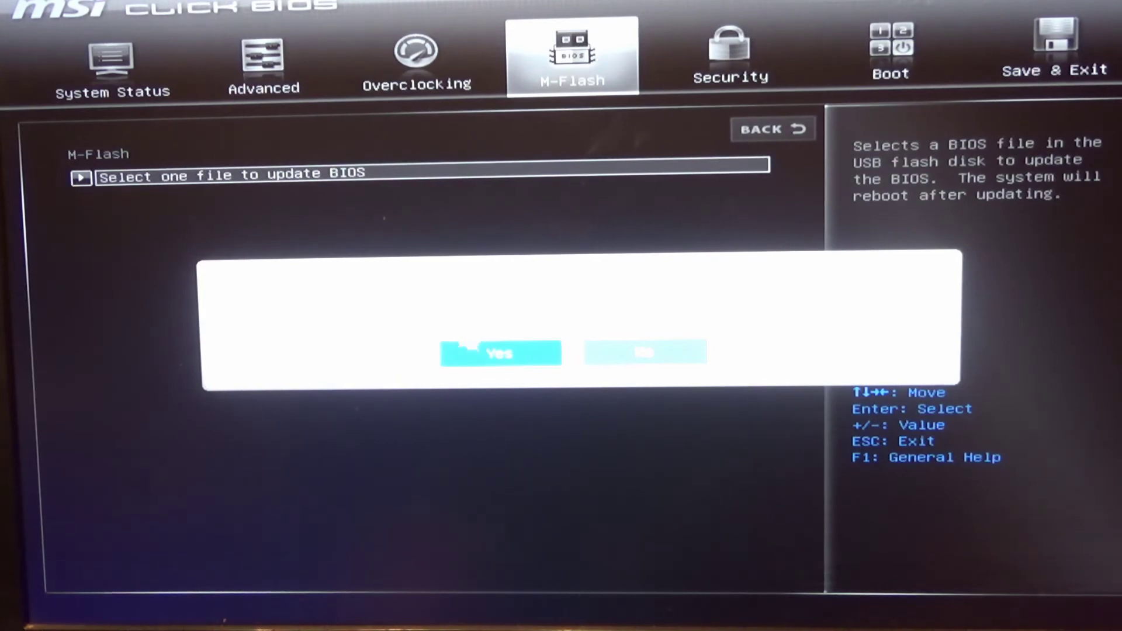
pyautogui.click(513, 359)
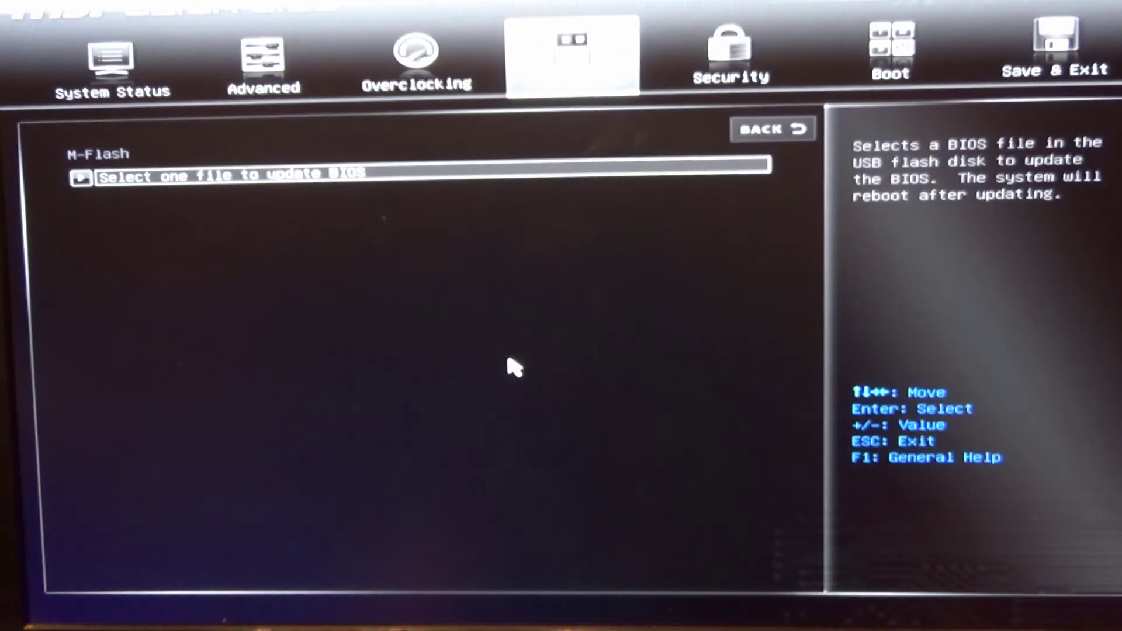